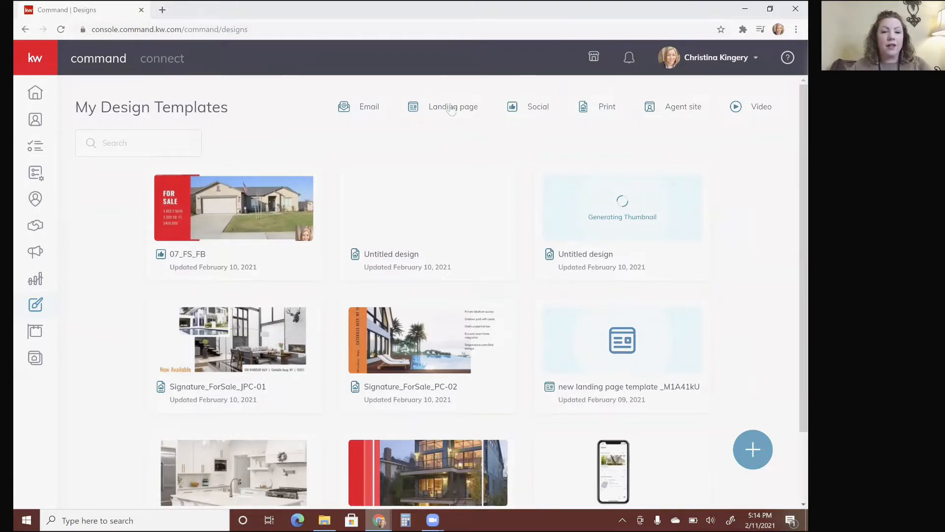
Step: Filter the saved design templates by email, landing page and finally social type
click(369, 108)
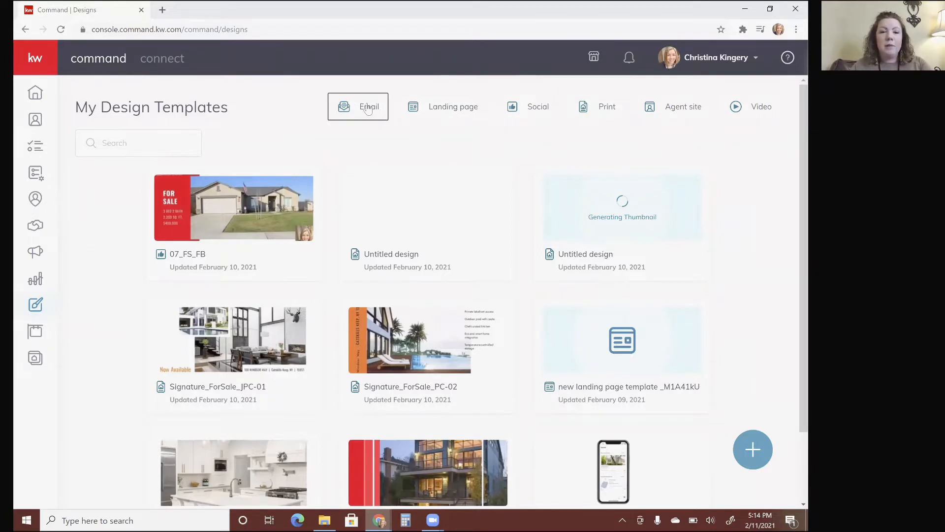
click(456, 107)
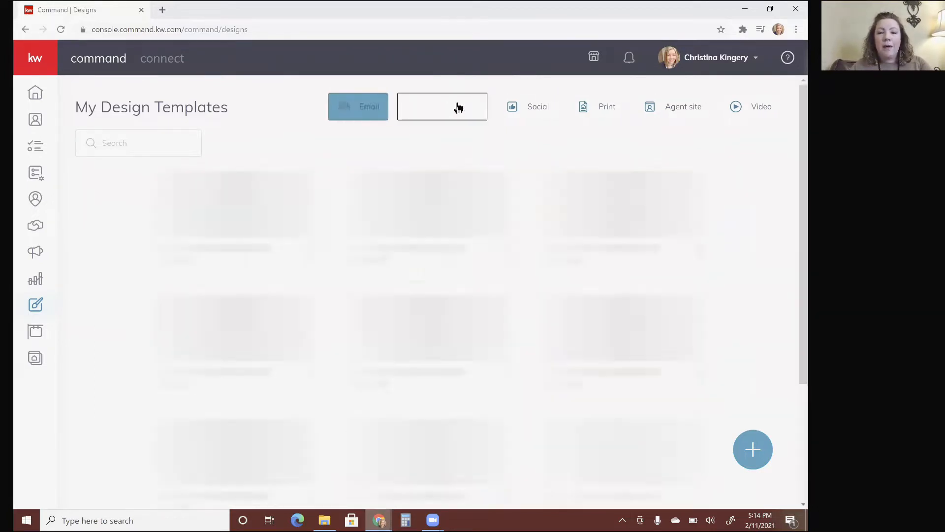
click(527, 108)
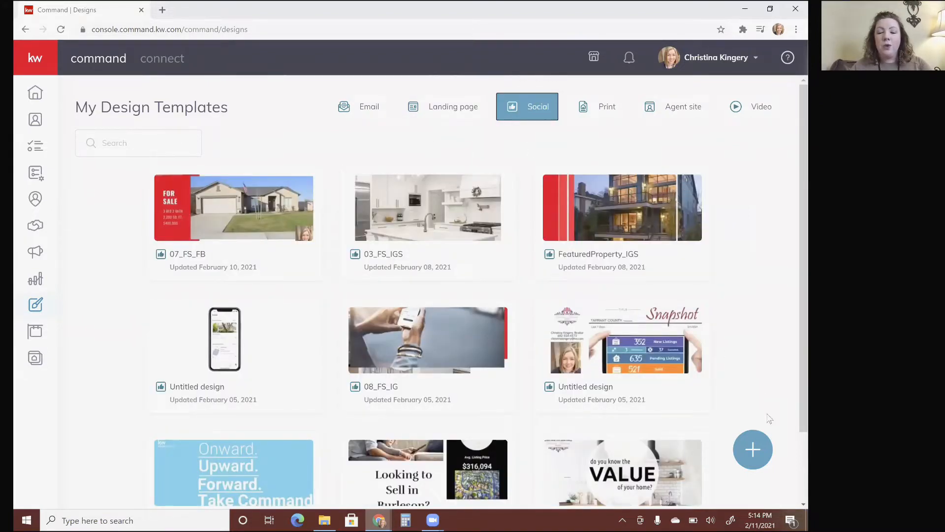
Step: Start creating a new Social design without importing photos and text from a listing
click(762, 455)
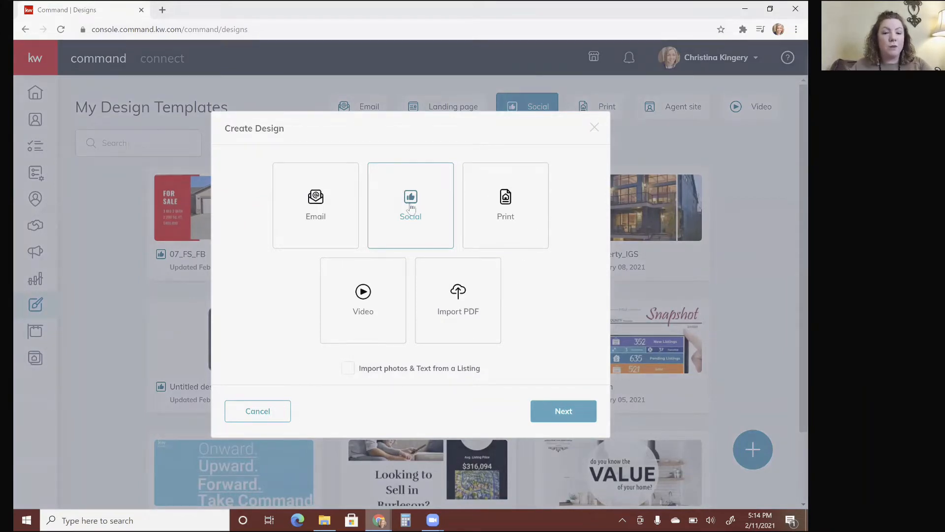
click(579, 413)
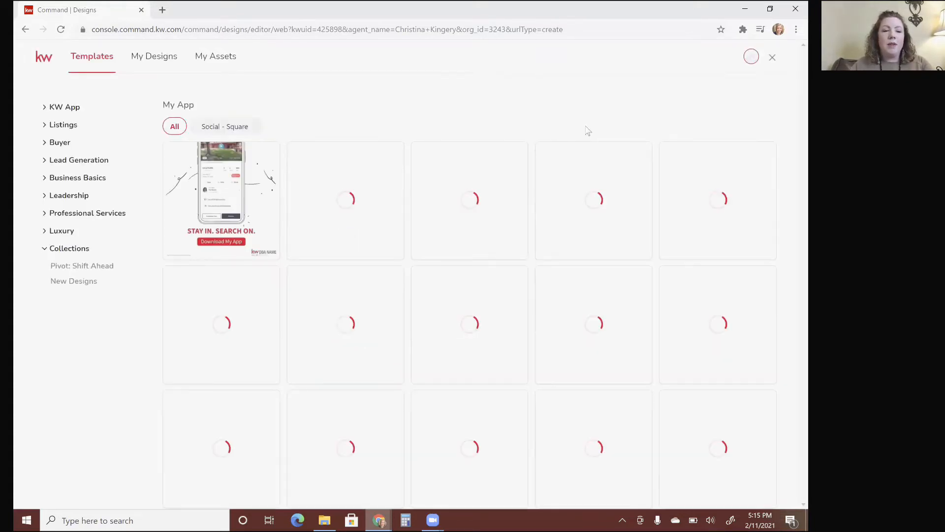
Step: Expand the KW App and Listings template categories and browse the Just Listed and Price Update designs
mouse_move(510, 267)
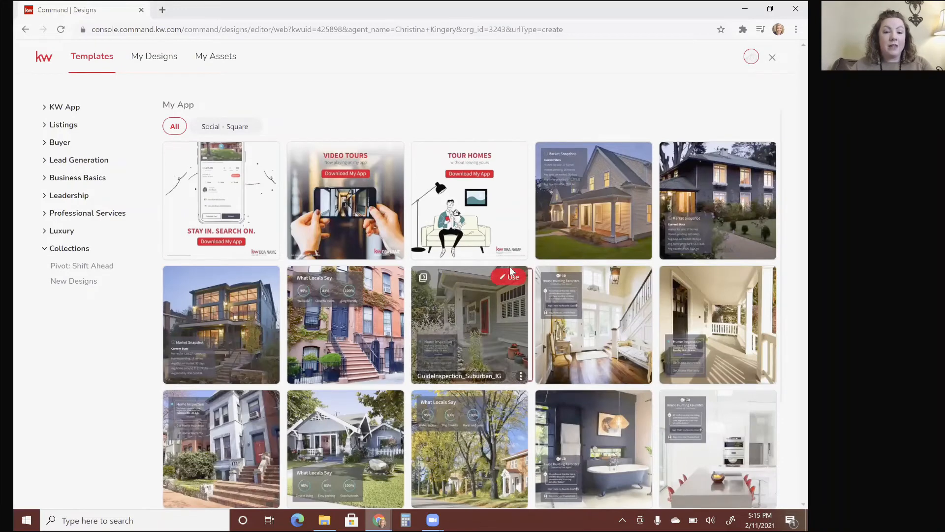
mouse_move(195, 180)
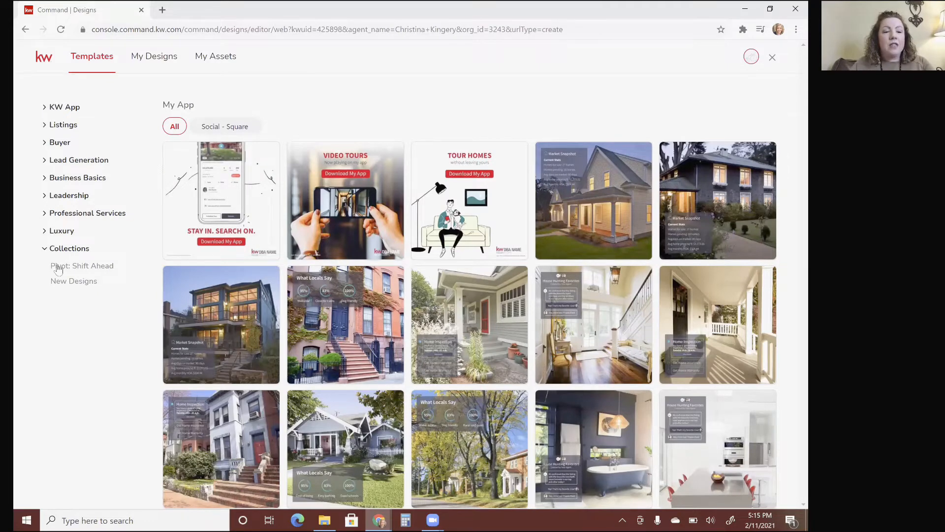
click(57, 110)
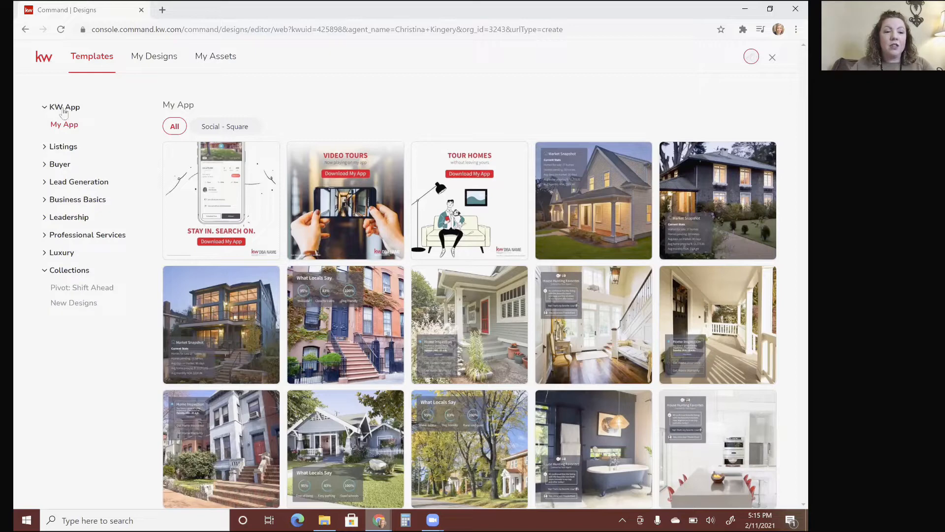
click(61, 149)
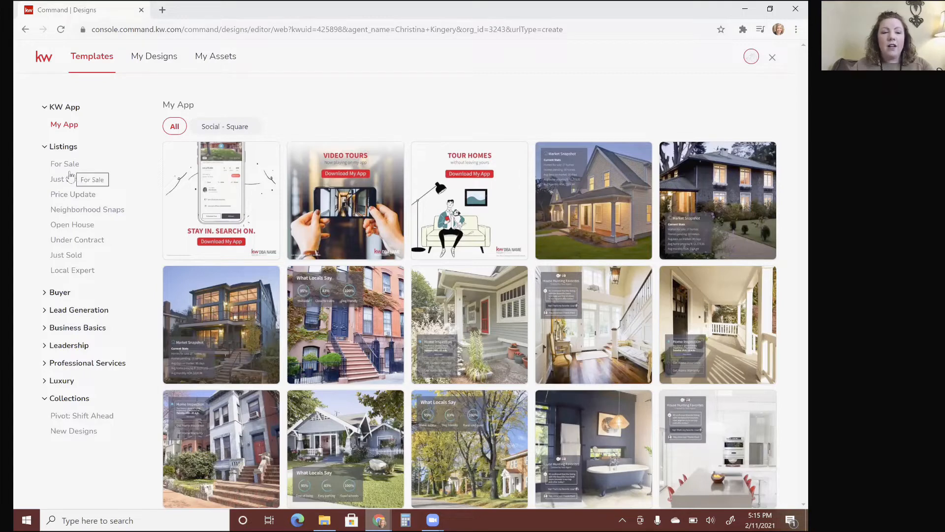
click(68, 180)
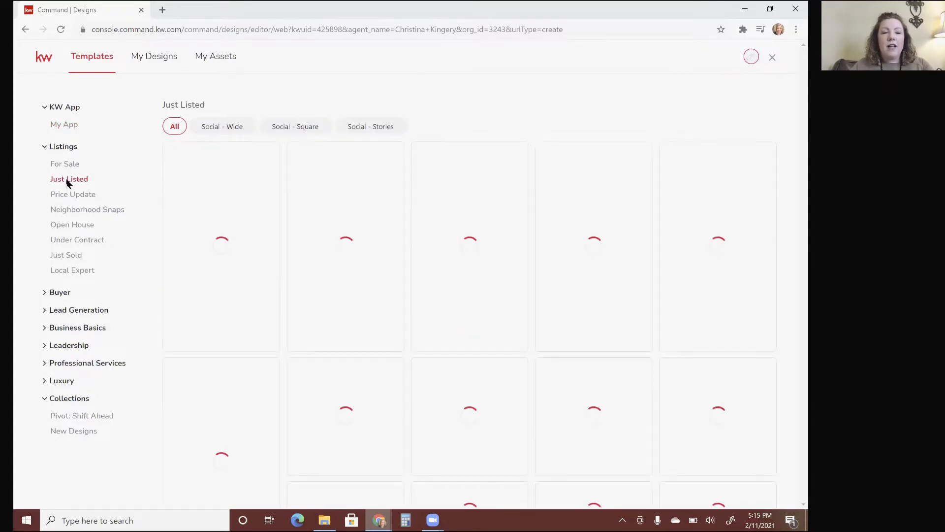
click(68, 196)
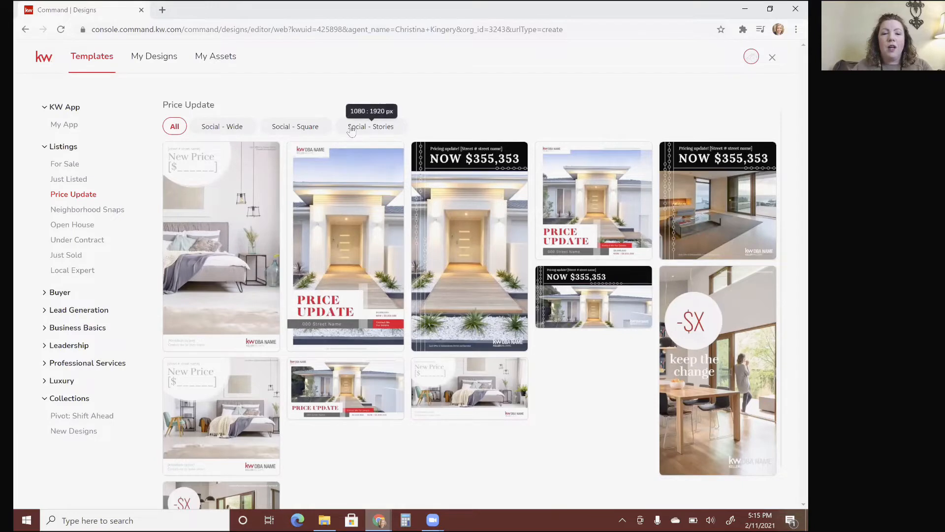
Step: Compare the For Sale templates in Social - Wide and Social - Square formats, and use the wide 07_FS_FB template
click(64, 165)
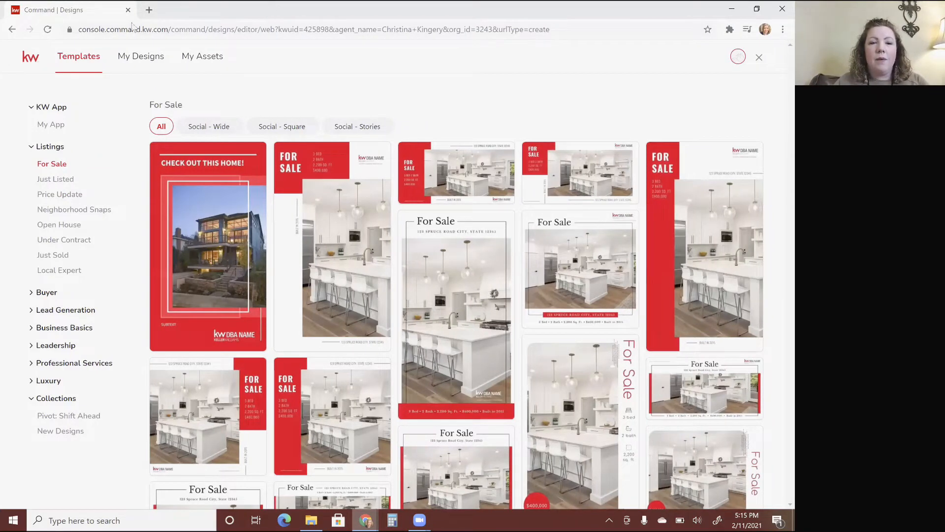
click(217, 128)
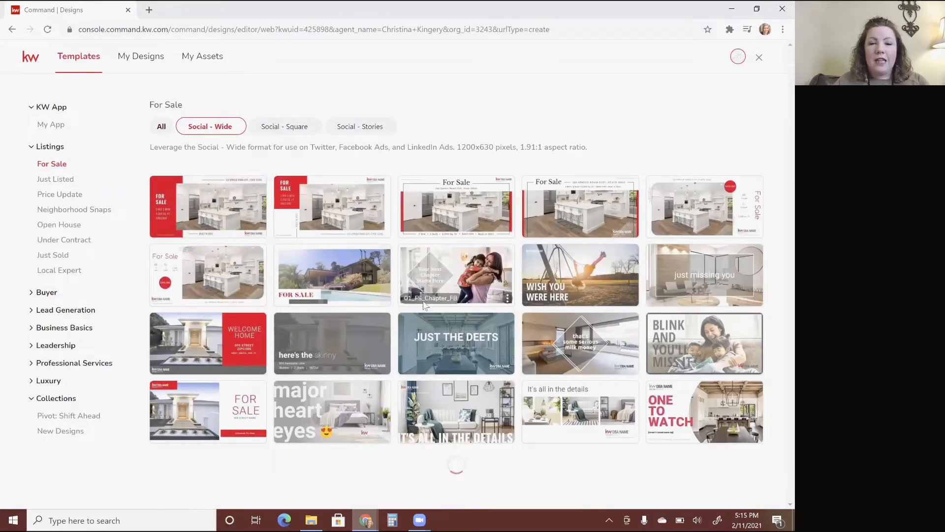
click(288, 128)
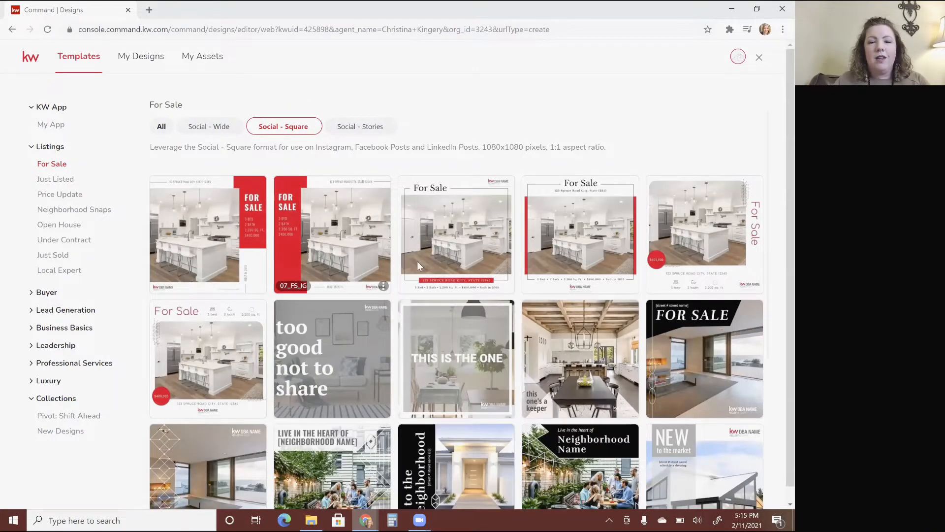
click(220, 127)
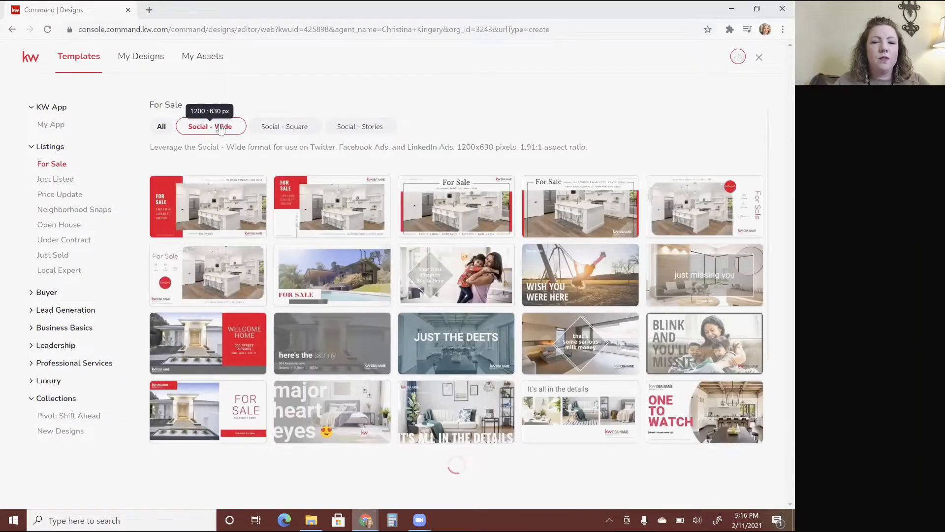
mouse_move(222, 209)
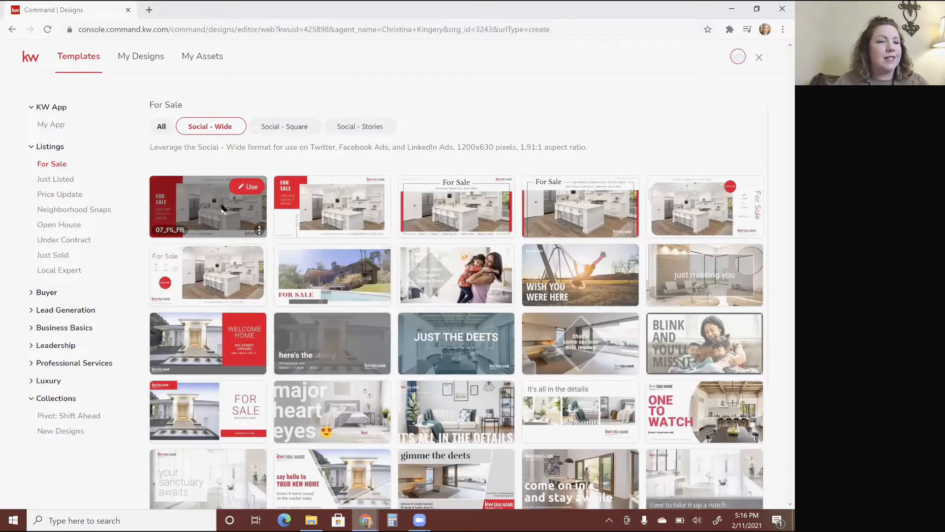
click(251, 188)
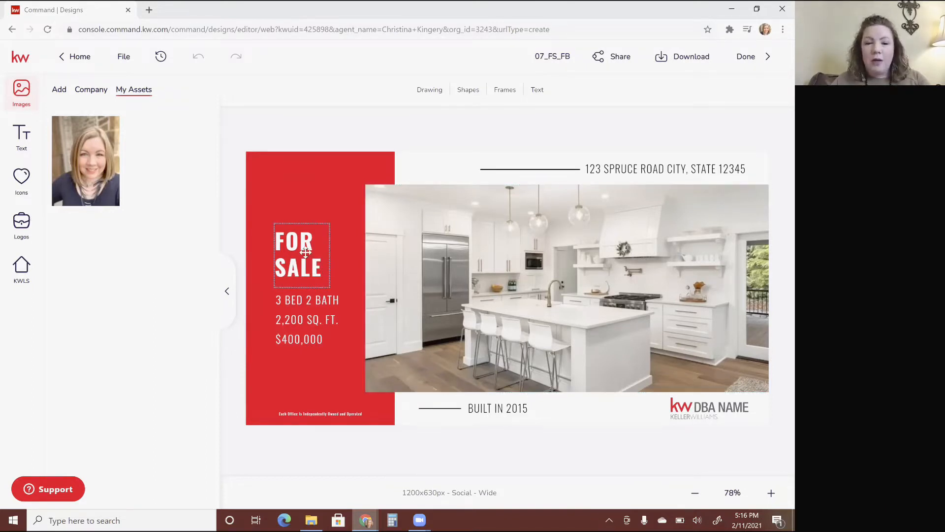
Step: Replace the word SALE in the heading on the red panel with "hhhh" and deselect the text box
double_click(306, 252)
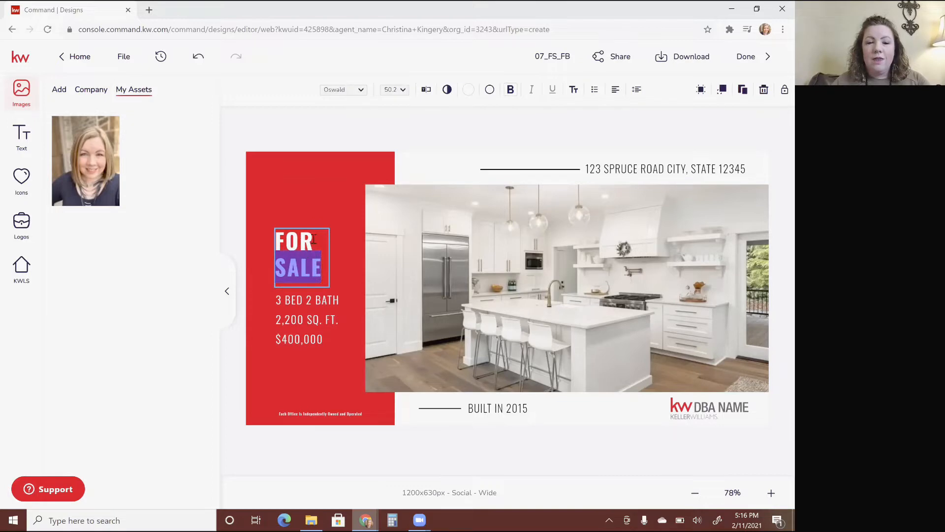
text(hhhh)
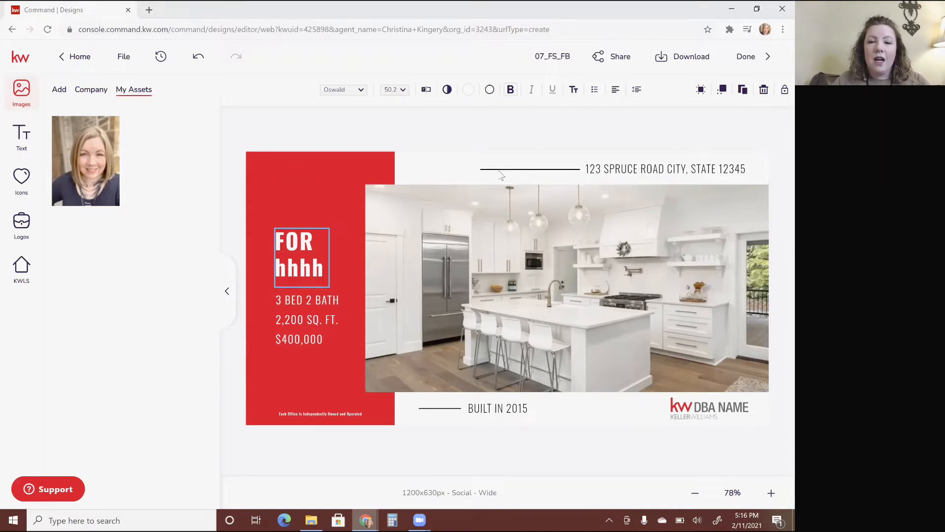
key(Escape)
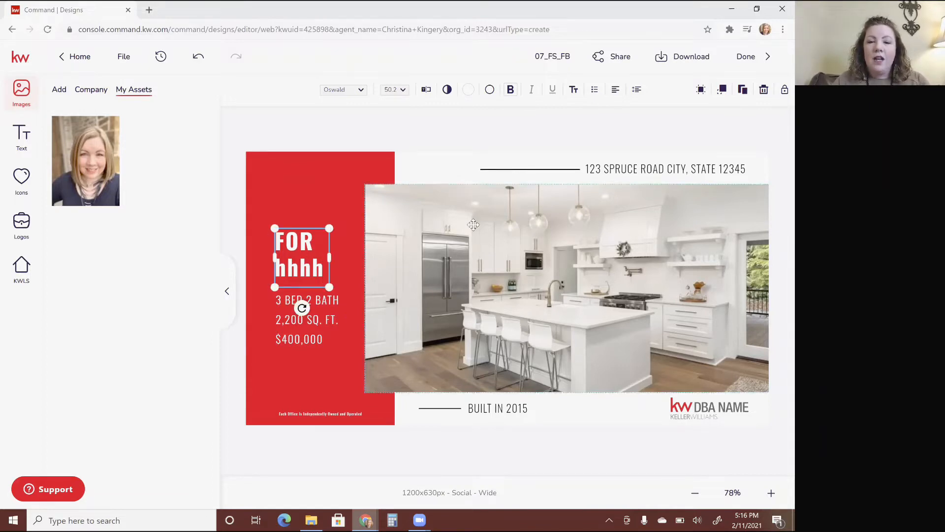
click(492, 172)
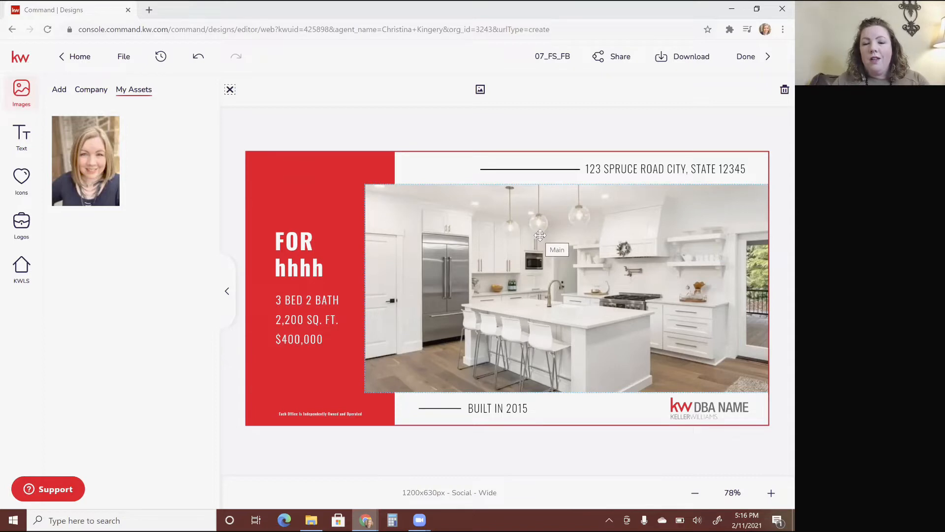
Step: Select the main kitchen photo and search the KWLS listings by address for "fort worth"
click(537, 237)
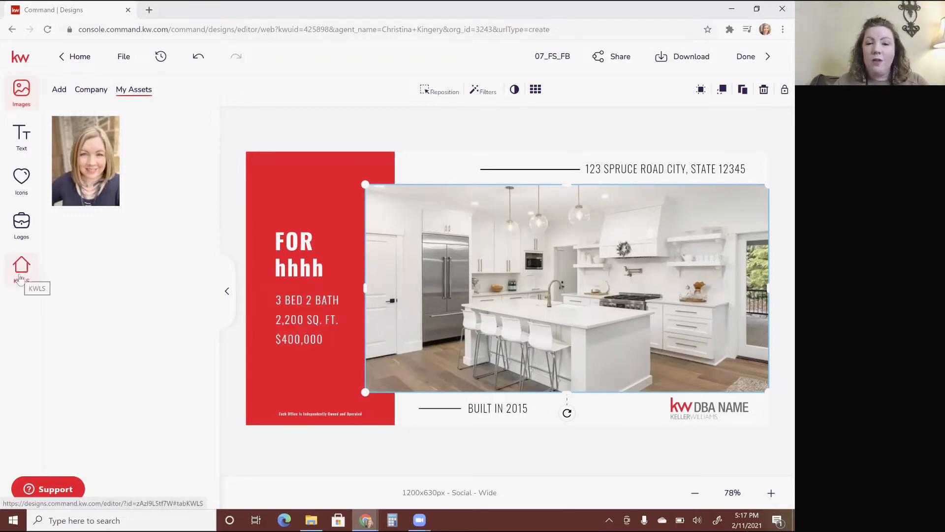
click(20, 279)
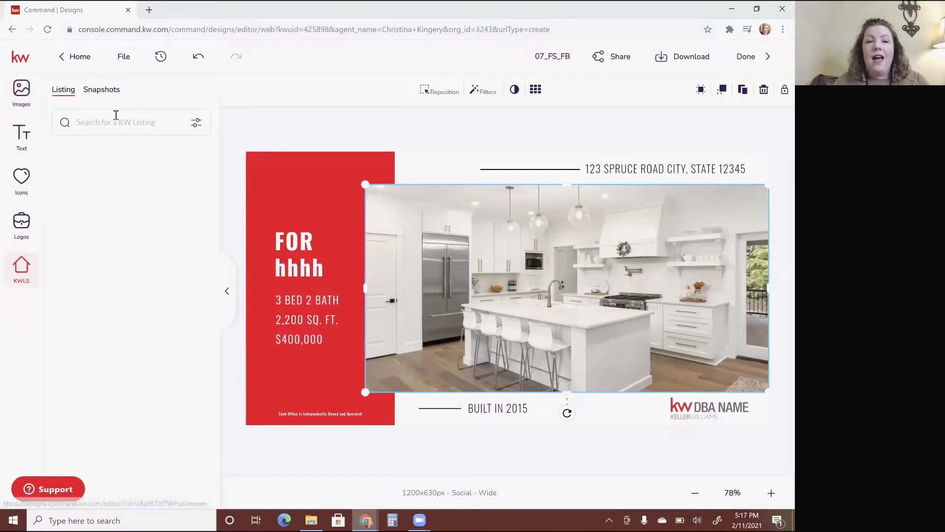
click(109, 123)
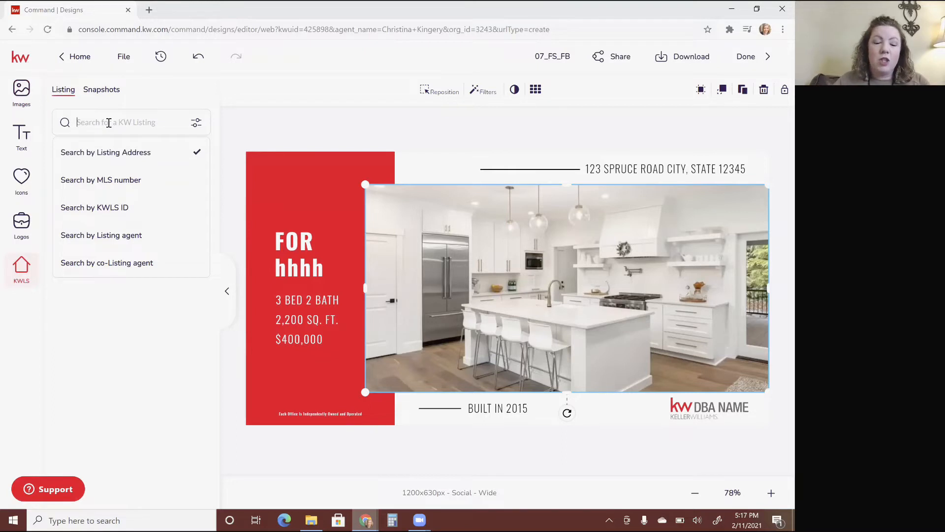
text(fort)
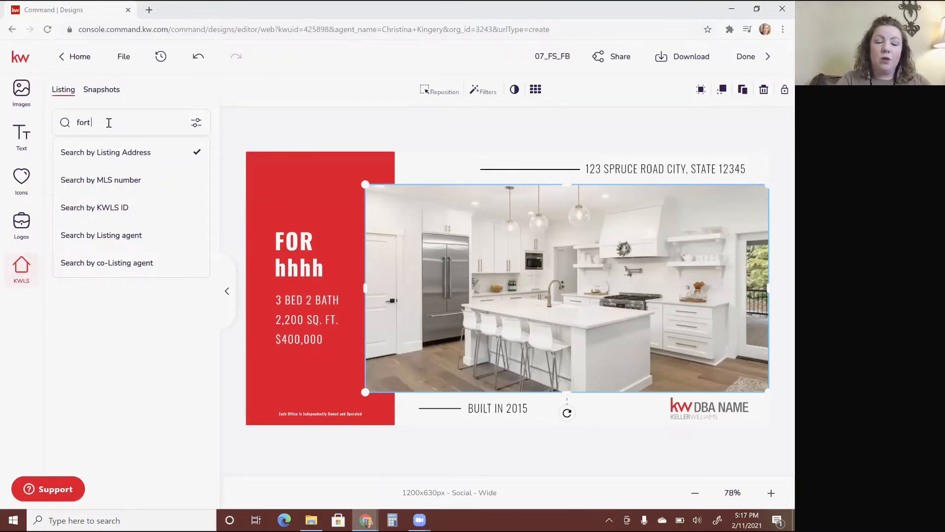
text( worth)
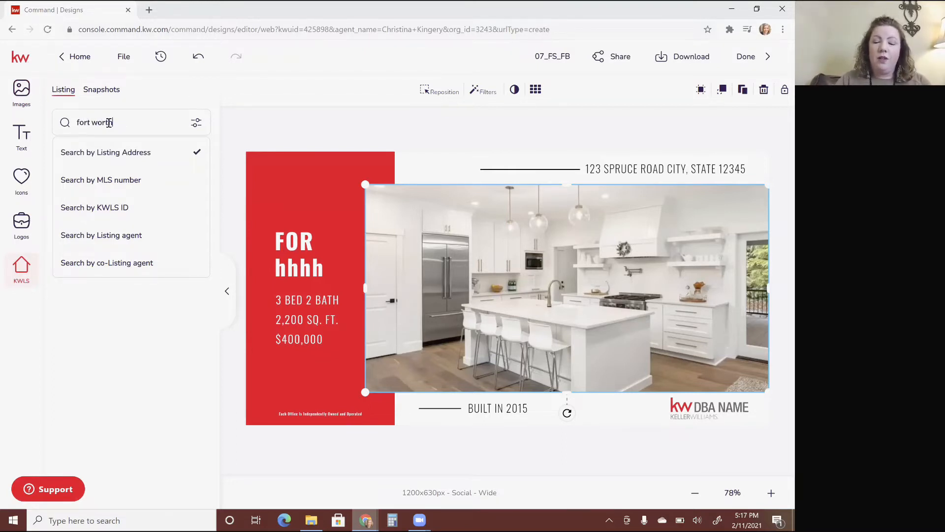
key(Return)
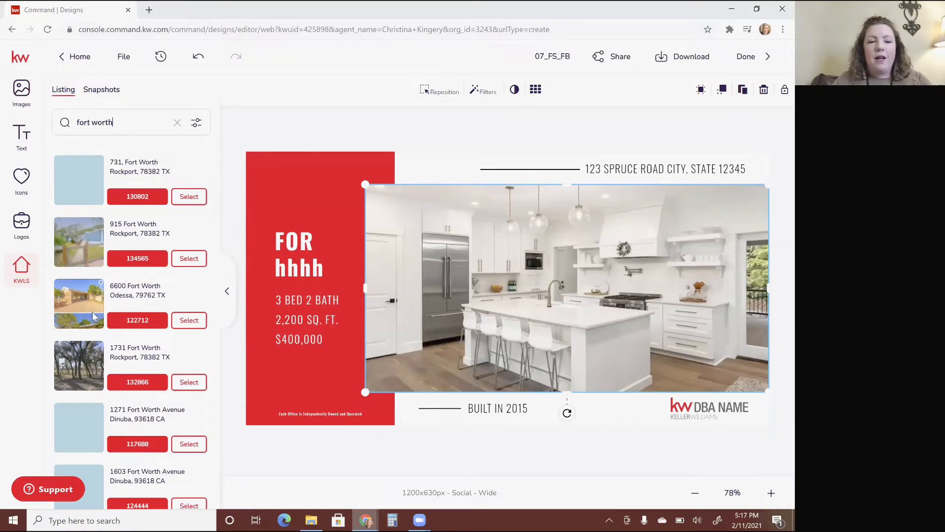
Step: Select the Fort Worth Street listing in Mansfield, TX from the search results
scroll(130, 394, down, 4)
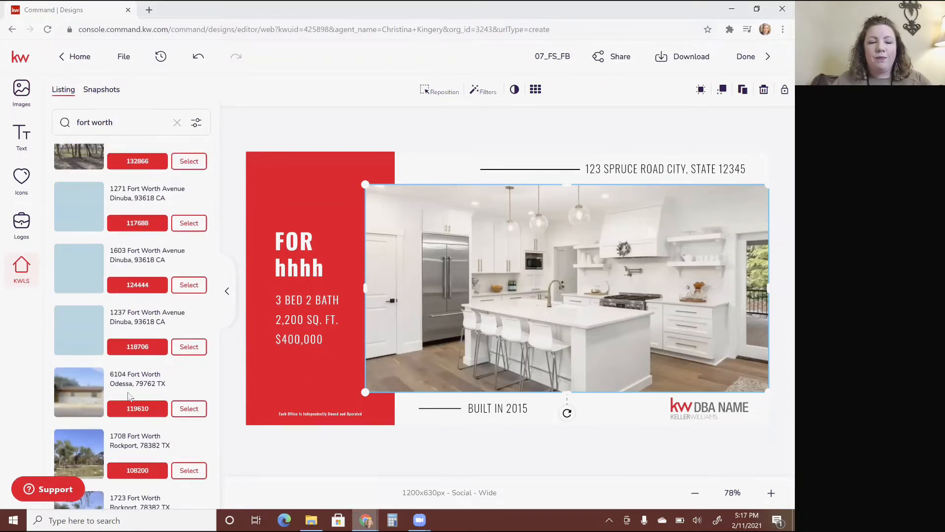
scroll(128, 394, down, 10)
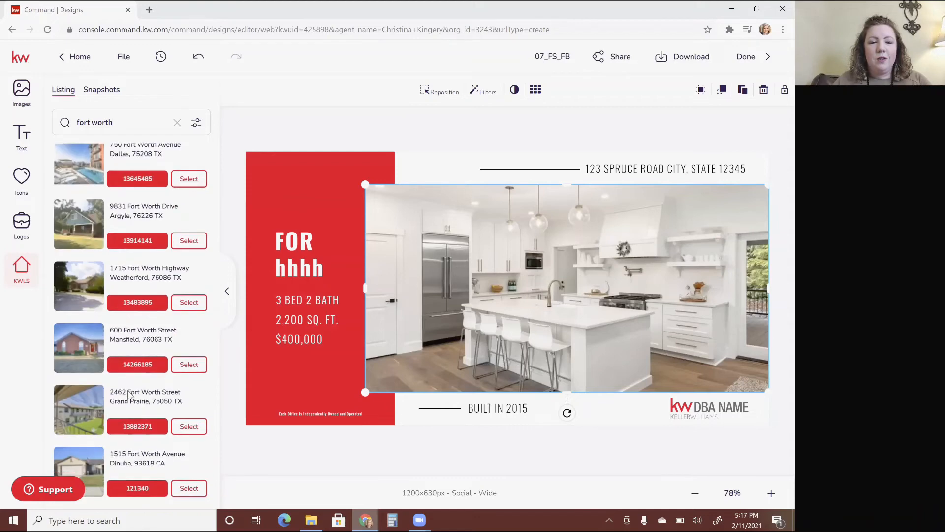
click(191, 368)
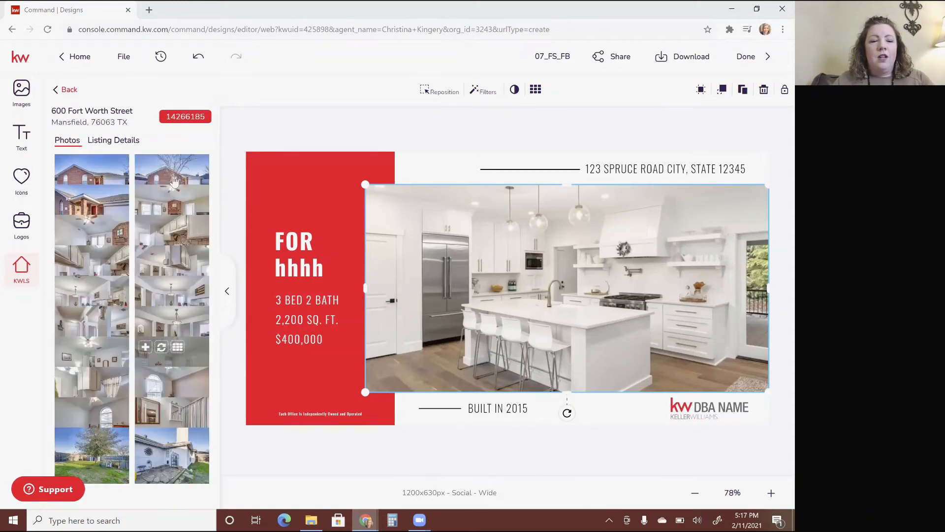
Step: Replace the selected kitchen photo with the listing's first photo, the front view of the brick house
mouse_move(168, 198)
scroll(173, 367, up, 5)
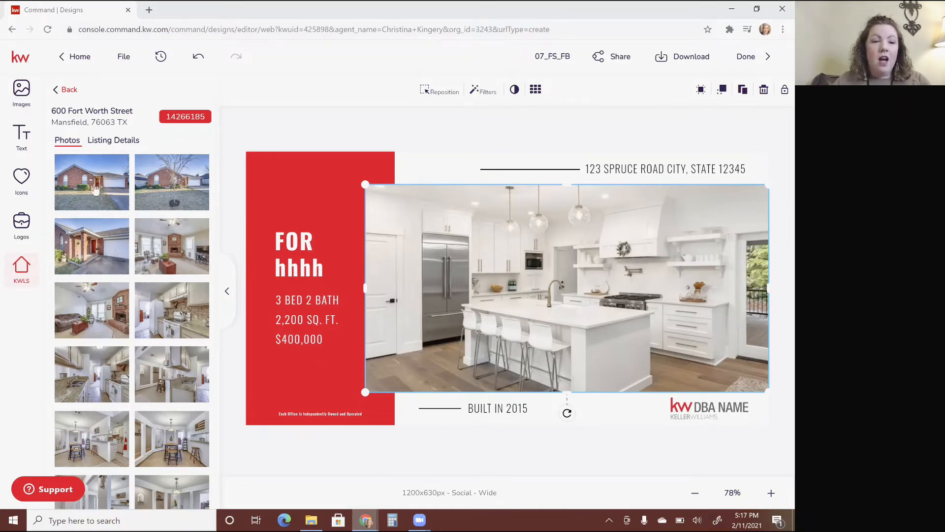
mouse_move(64, 187)
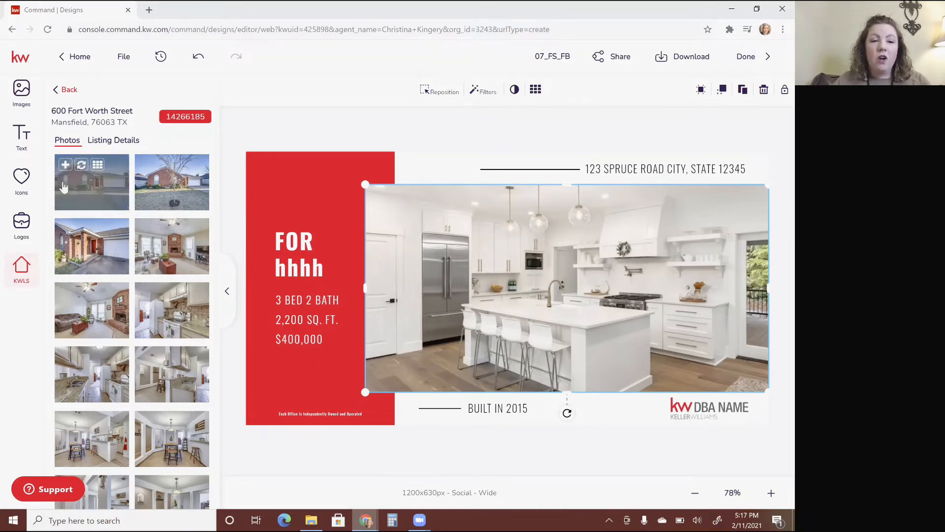
click(81, 166)
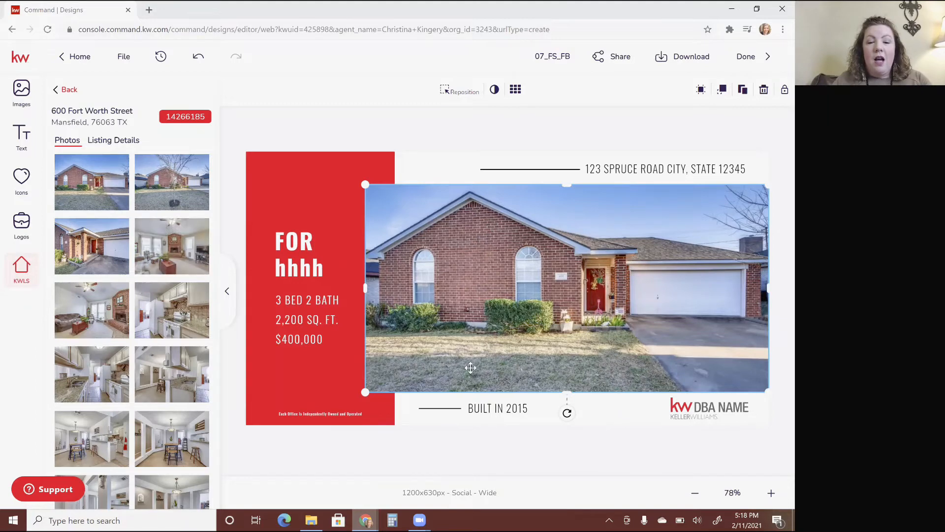
scroll(125, 291, down, 5)
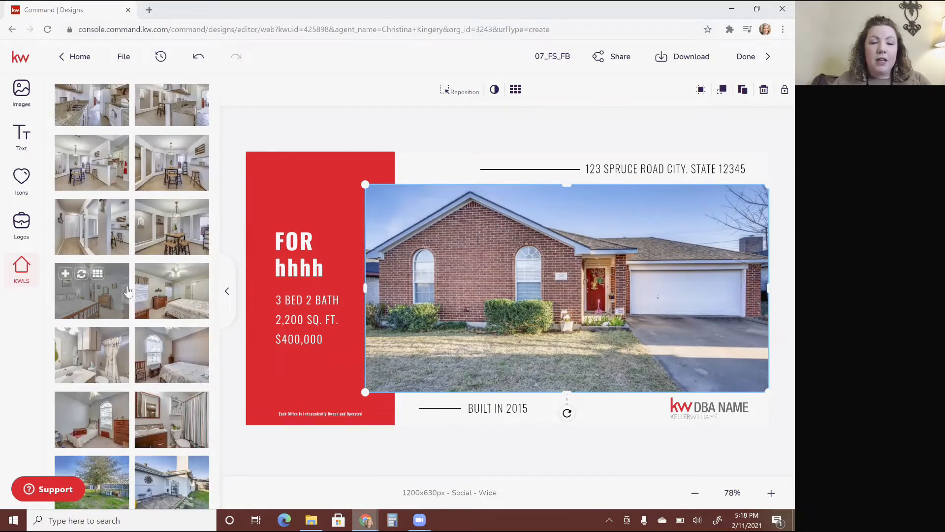
scroll(126, 291, up, 5)
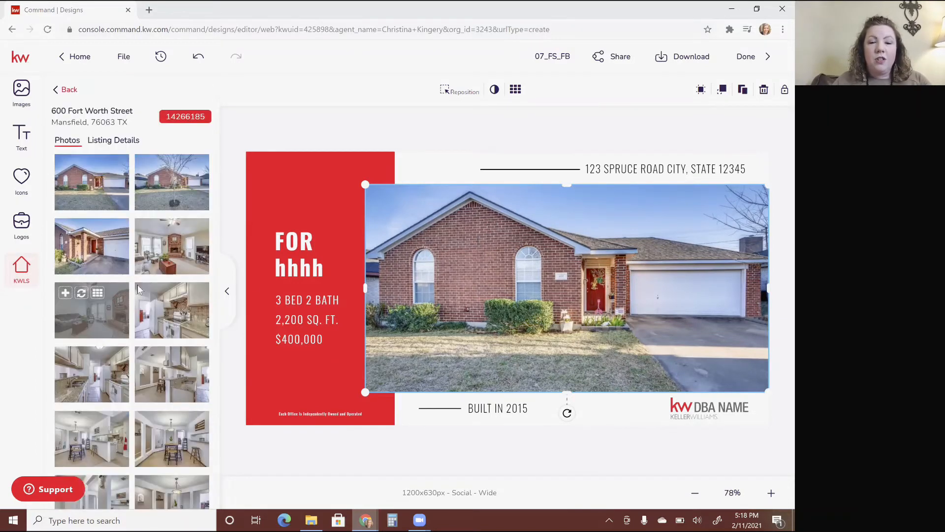
Step: Shrink the brick house photo towards its lower-right corner so it clears the red panel, and deselect it
click(338, 143)
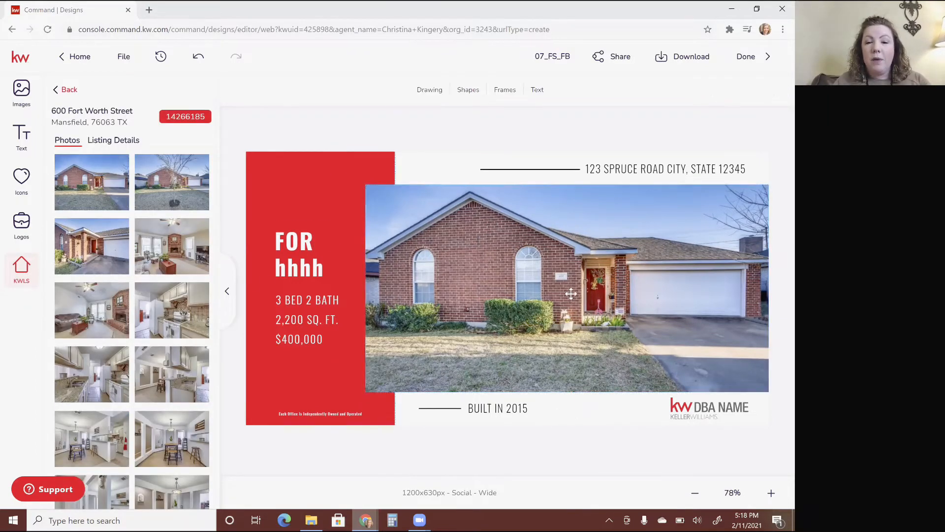
click(365, 187)
drag(365, 184, 511, 275)
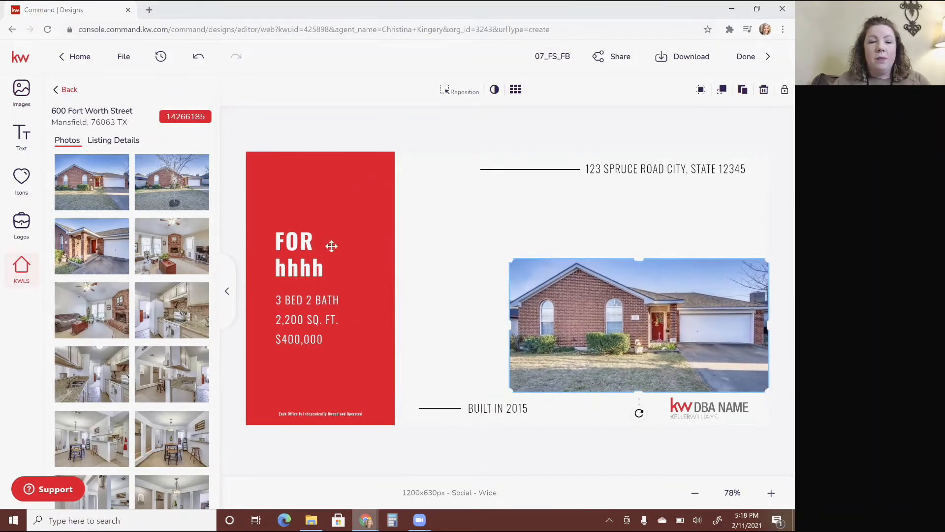
click(303, 126)
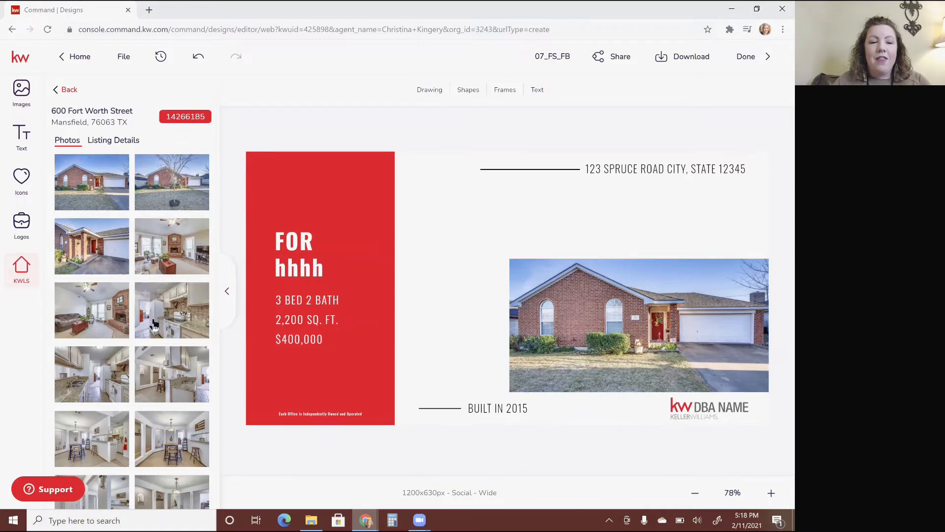
Step: Add the listing's galley kitchen photo to the design and shrink it to fit between the red panel and the house photo
mouse_move(86, 377)
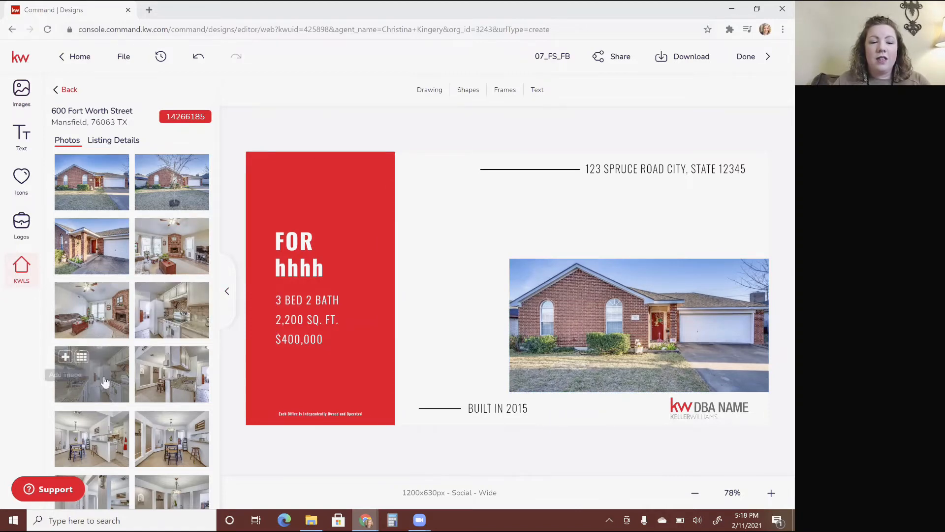
click(105, 382)
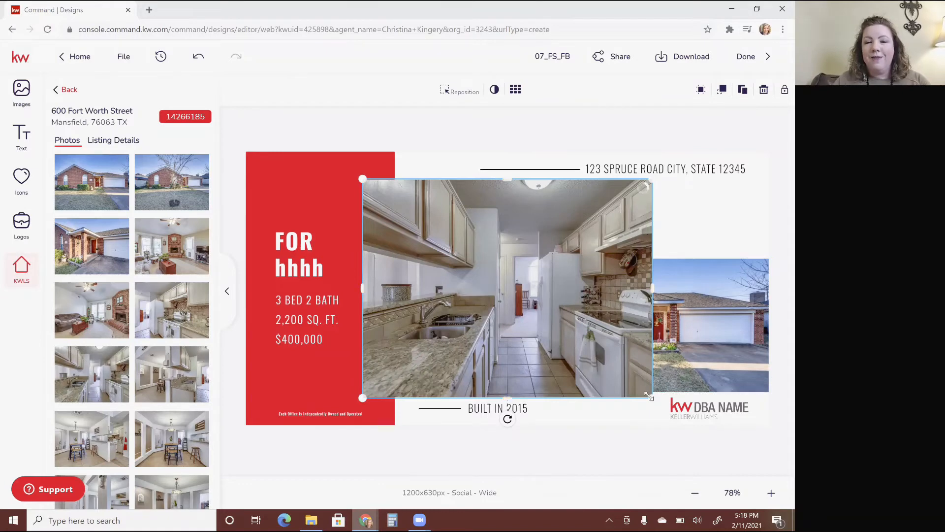
drag(650, 398, 516, 334)
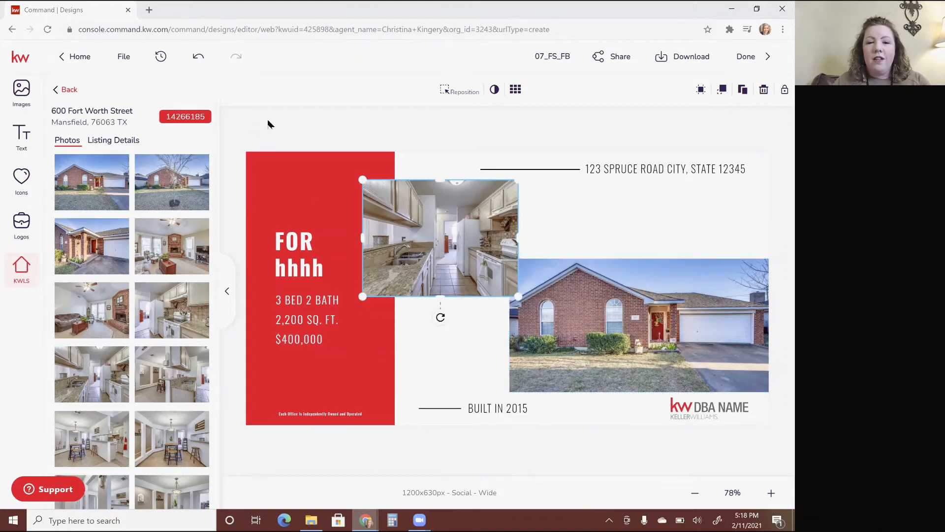
click(269, 124)
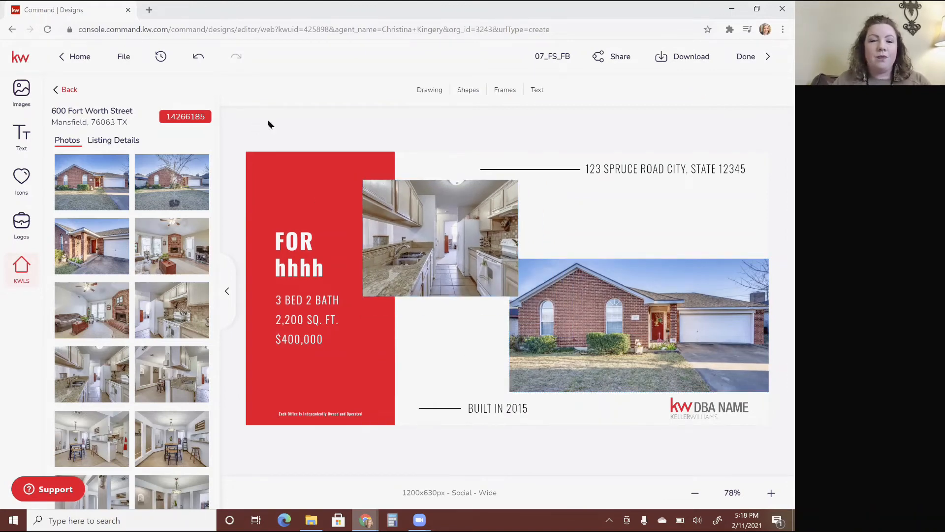
Step: Insert the property description from the KWLS listing details and place it above the house photo, beside the kitchen photo
mouse_move(102, 178)
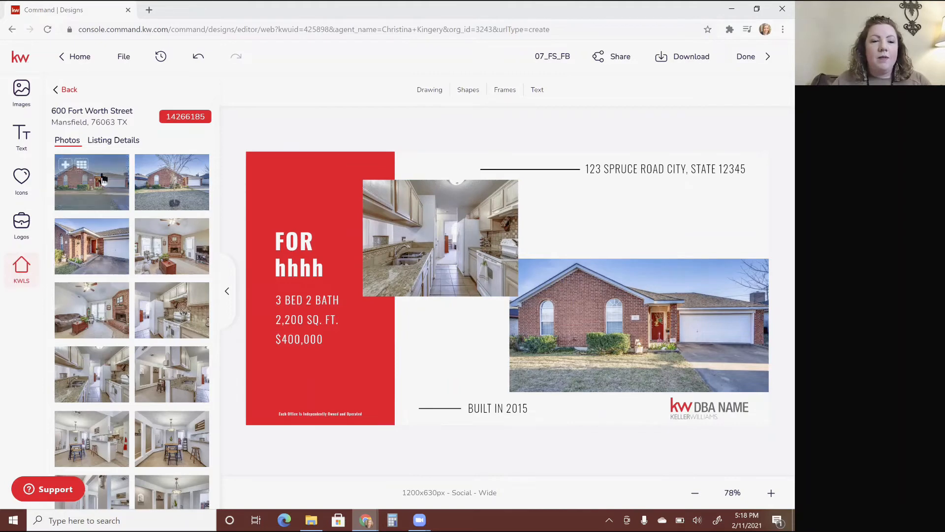
click(111, 143)
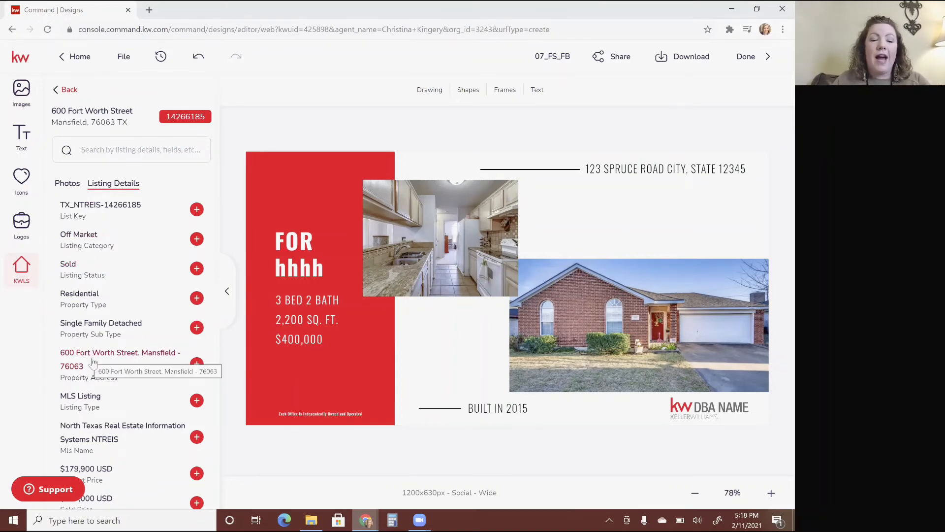
scroll(94, 362, down, 3)
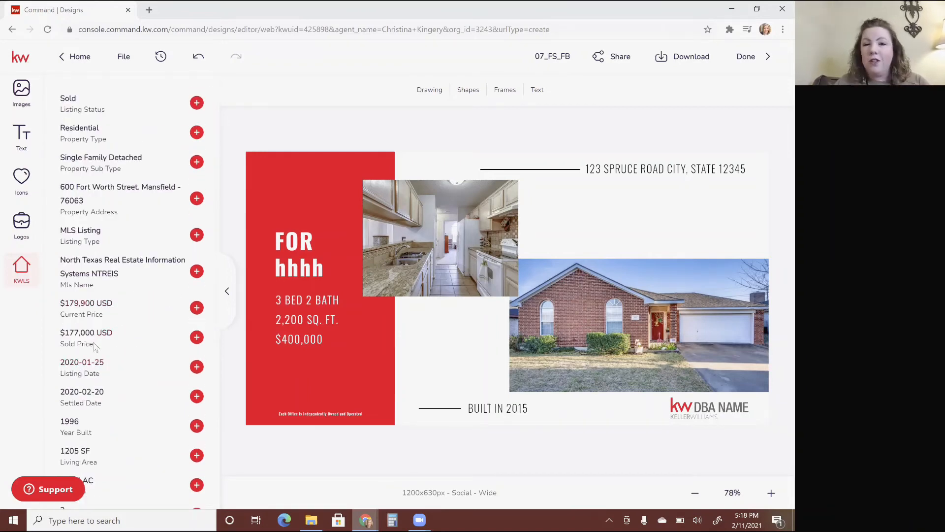
scroll(95, 346, down, 3)
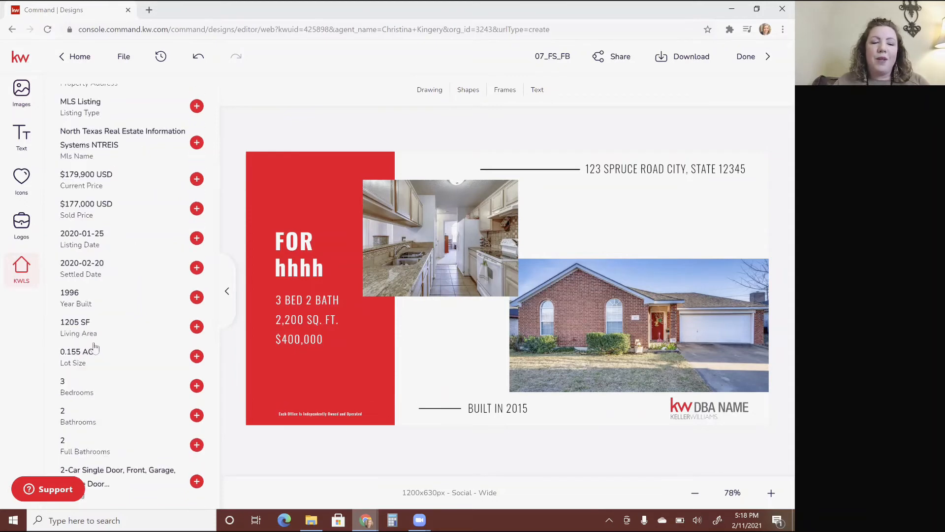
scroll(101, 316, down, 4)
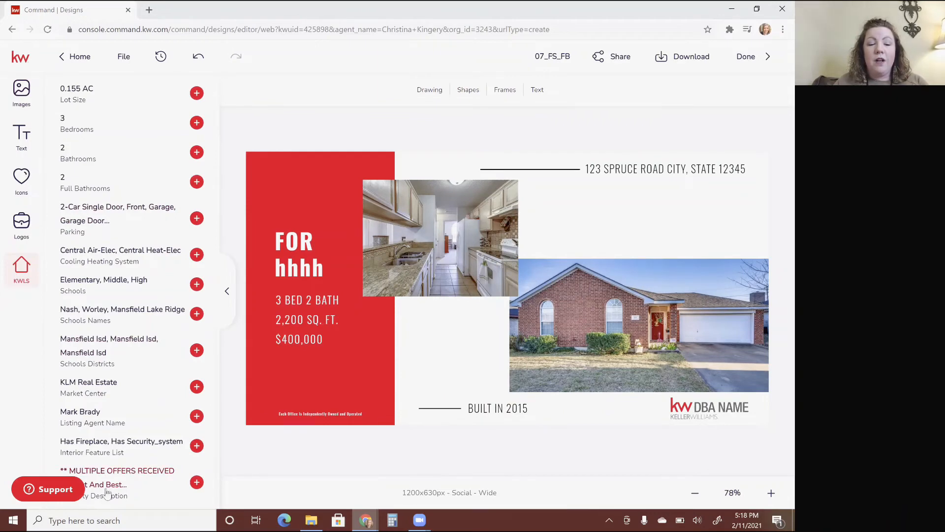
click(126, 480)
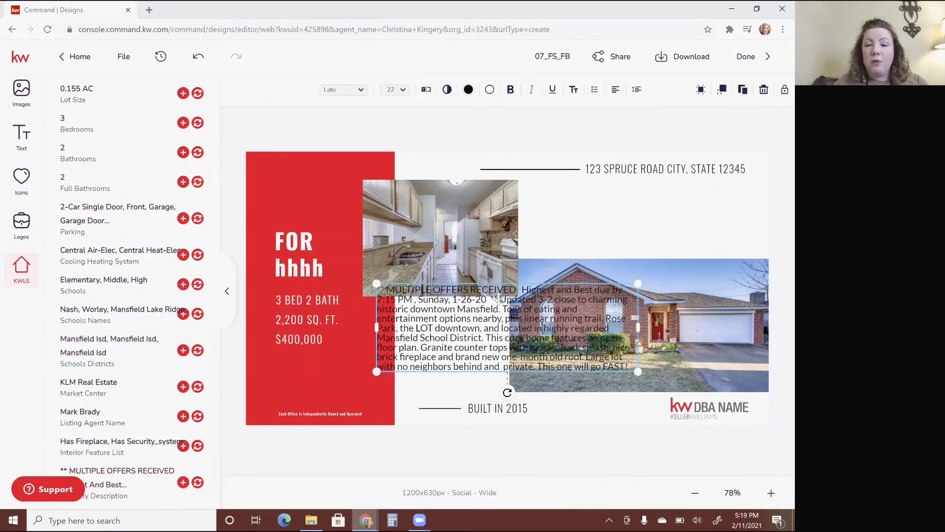
drag(578, 288, 626, 216)
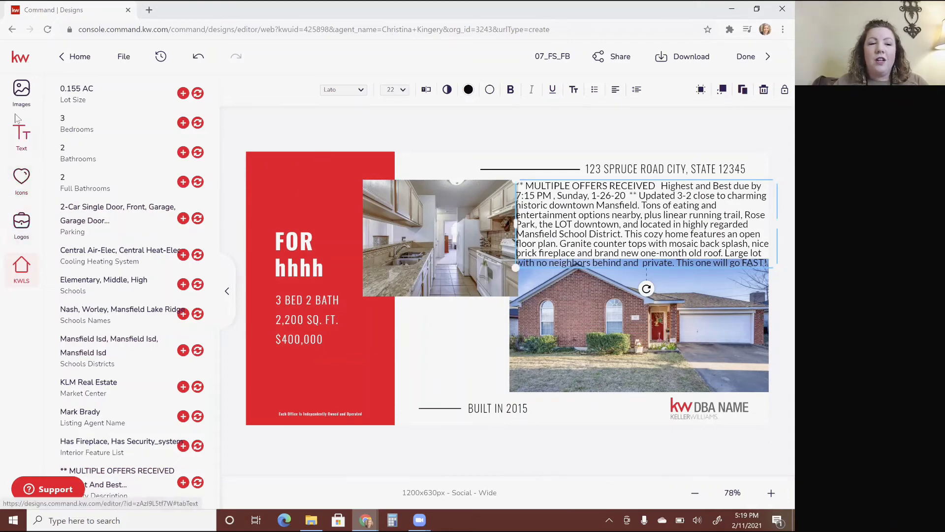
Step: Add the agent headshot from My Assets, shrink it, and place it directly below the kitchen photo
click(21, 97)
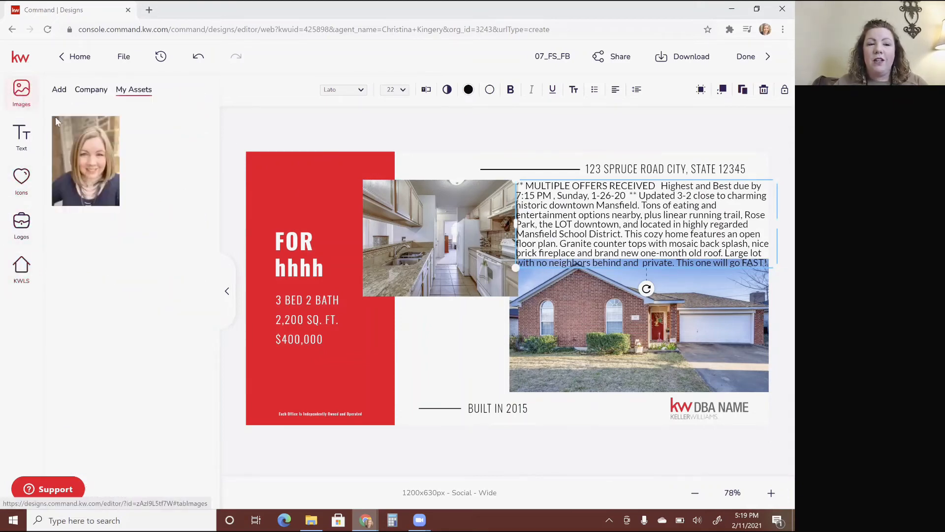
mouse_move(109, 174)
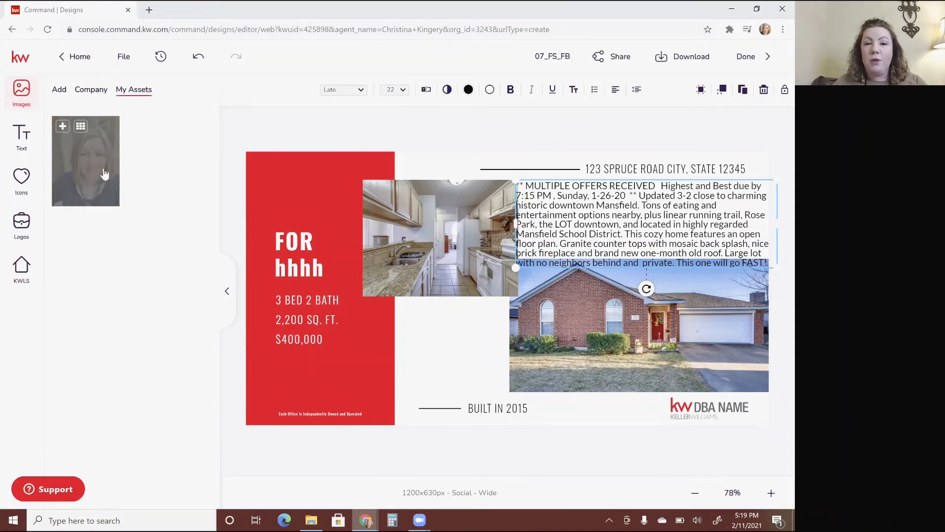
drag(97, 175, 516, 252)
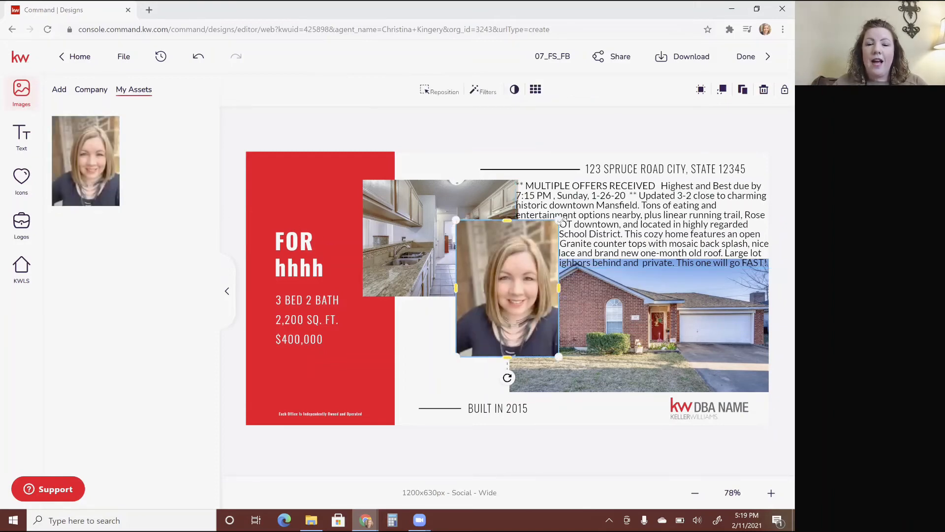
drag(561, 220, 529, 266)
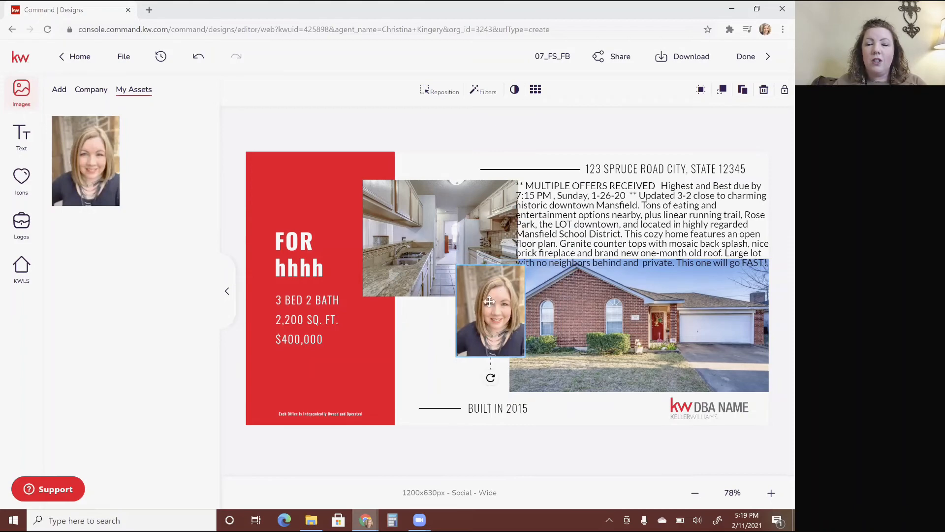
drag(462, 306, 432, 338)
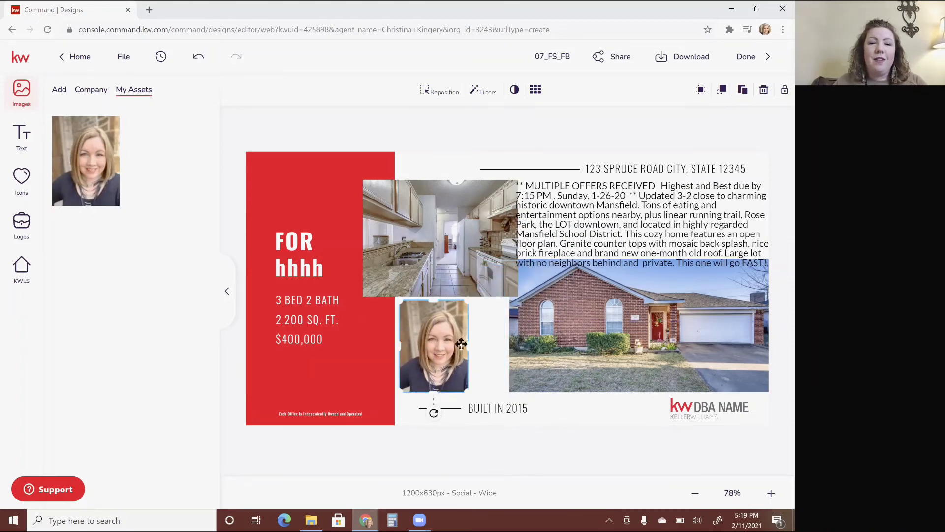
click(321, 143)
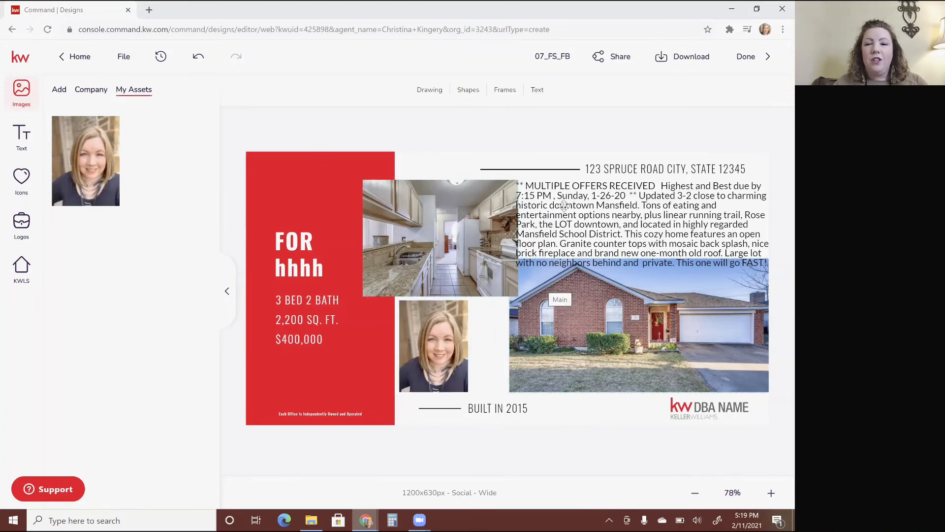
Step: Download the design as a JPEG and look at the options for sharing it as an image
click(690, 64)
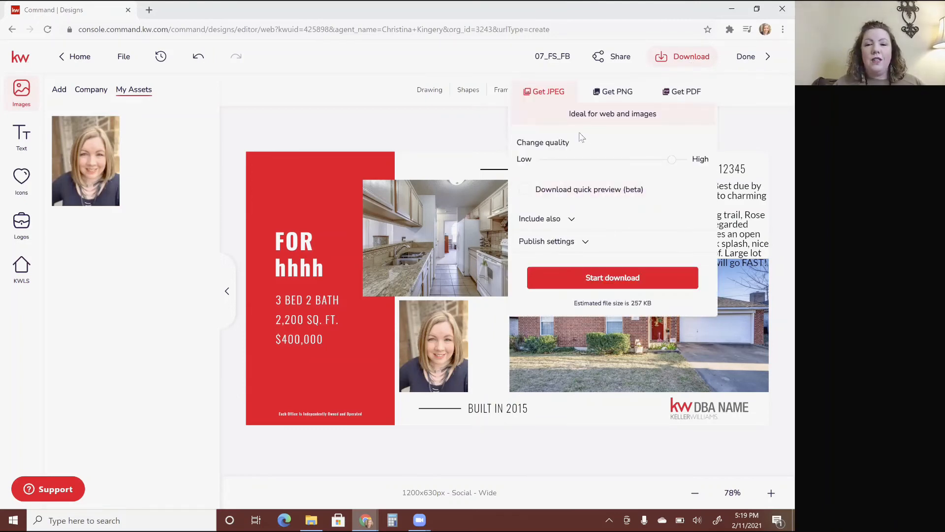
click(594, 278)
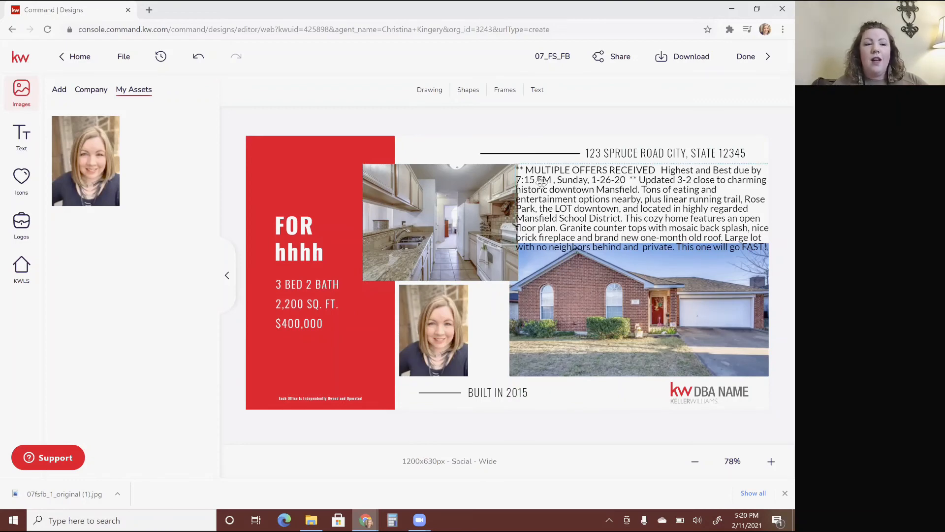
click(617, 63)
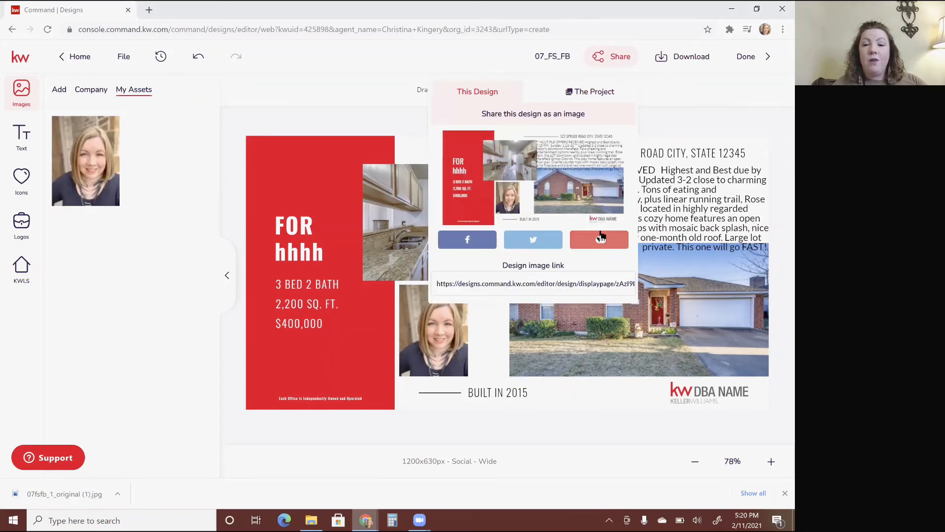
click(328, 82)
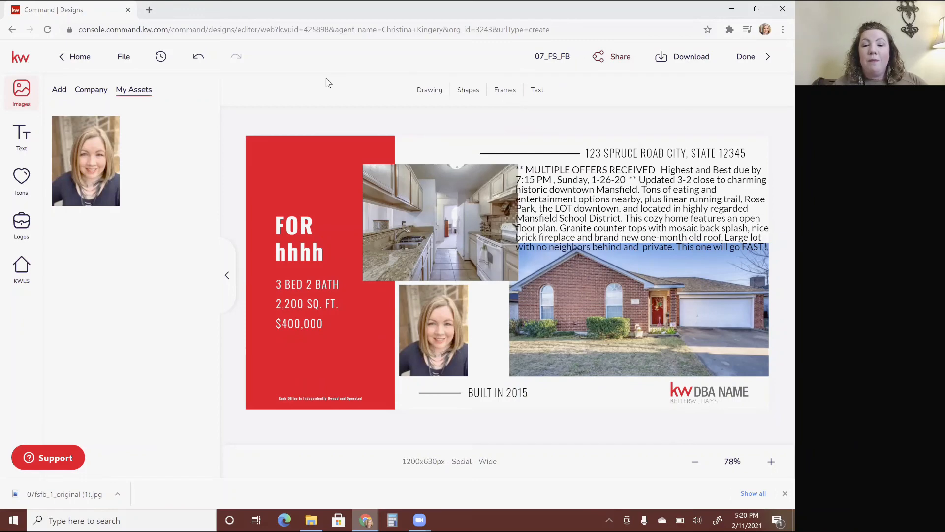